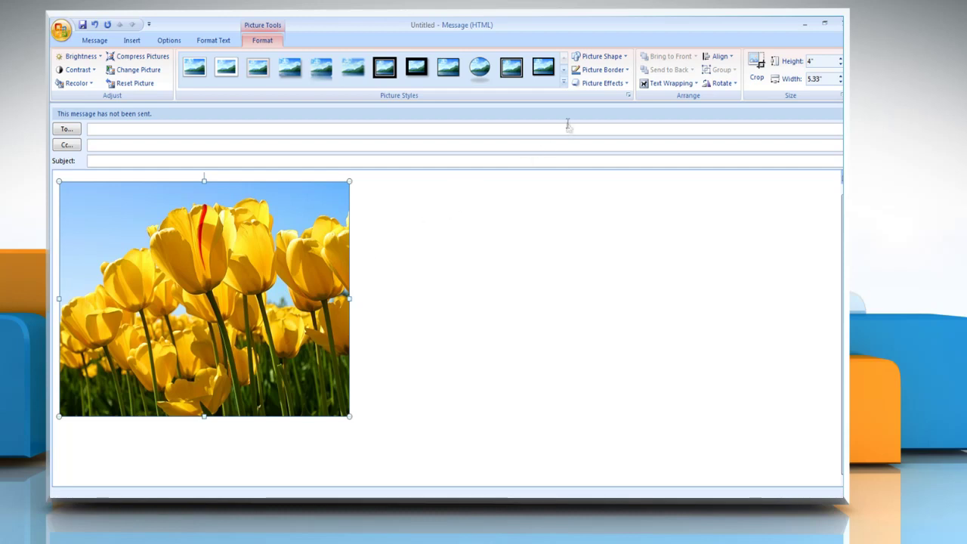
# Apply the Preset 7 3-D effect to the tulip picture.
pyautogui.click(625, 85)
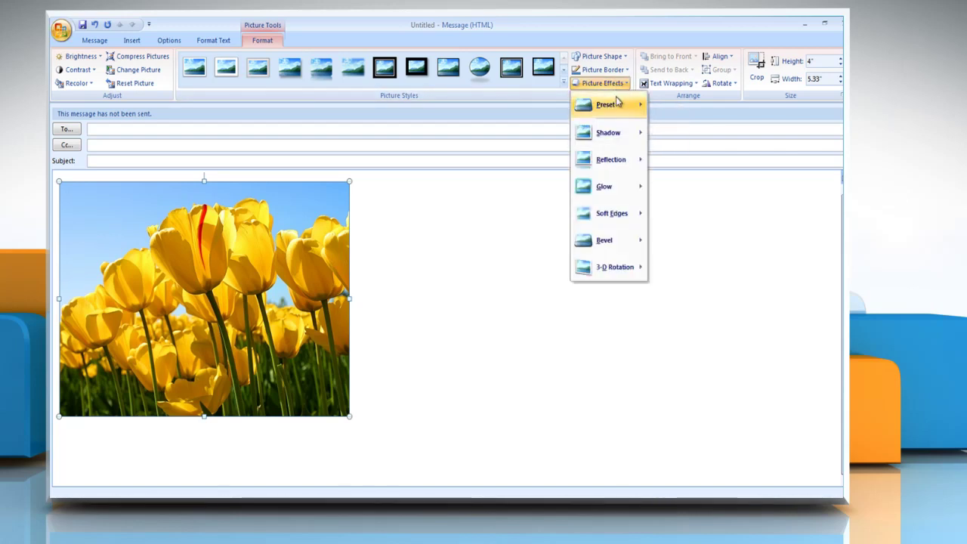
pyautogui.moveTo(616, 107)
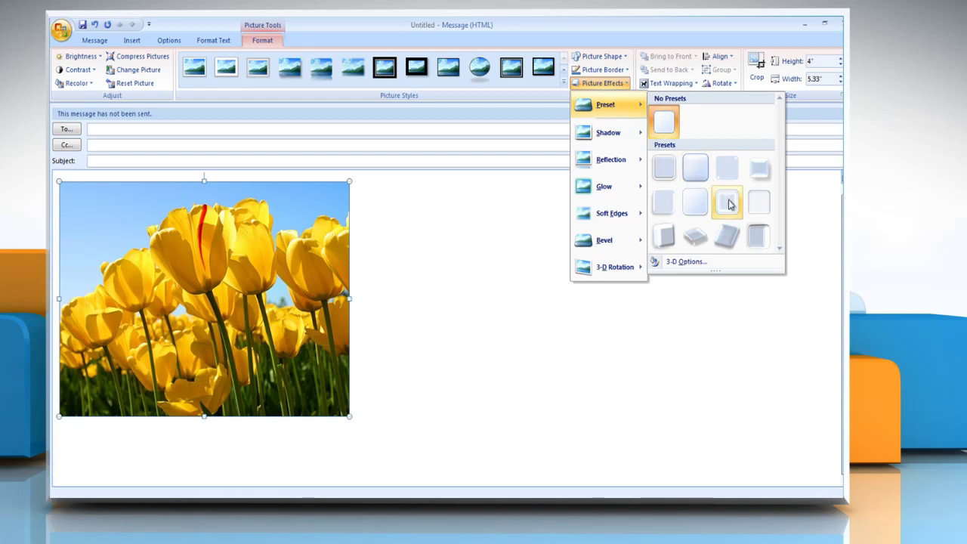
pyautogui.click(729, 204)
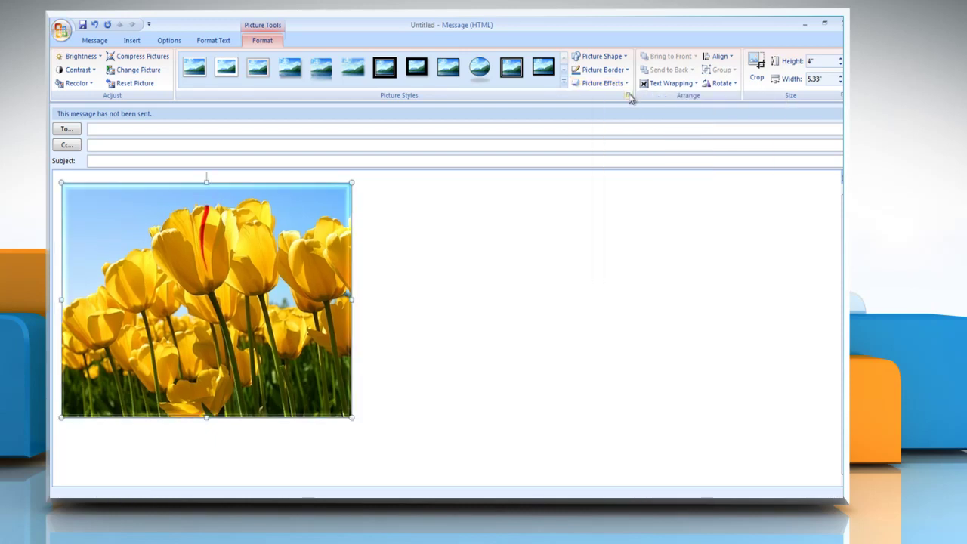
# Bring up the 3-D Options for the preset and select the top bevel height value.
pyautogui.click(625, 85)
pyautogui.moveTo(626, 109)
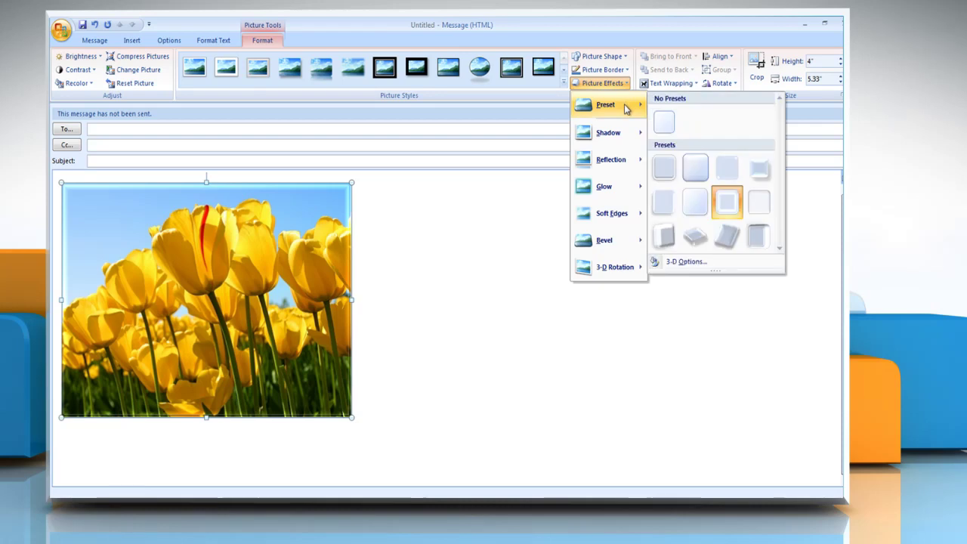
pyautogui.click(684, 261)
pyautogui.click(641, 215)
# Set the top bevel height to 10 pt, then reset the picture to remove all effects.
pyautogui.write('10')
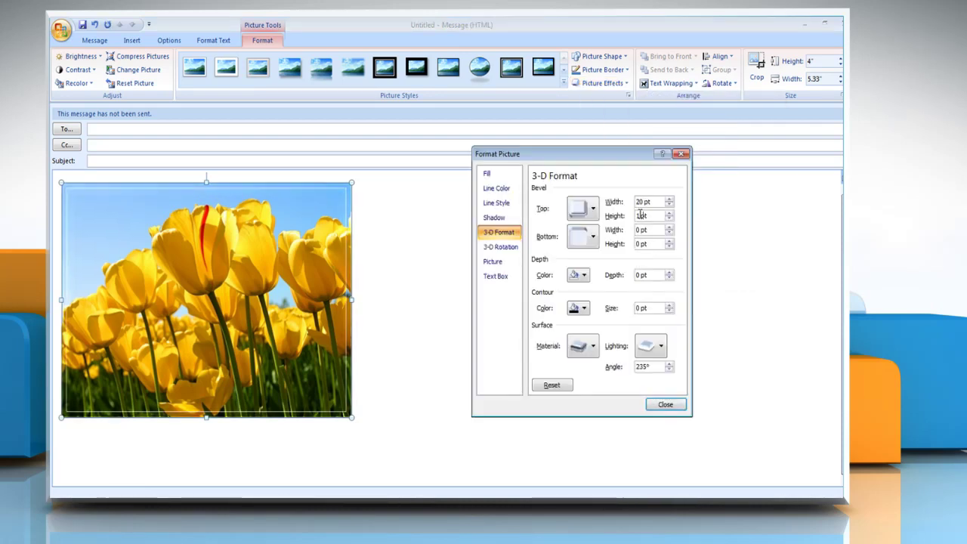
pyautogui.click(664, 404)
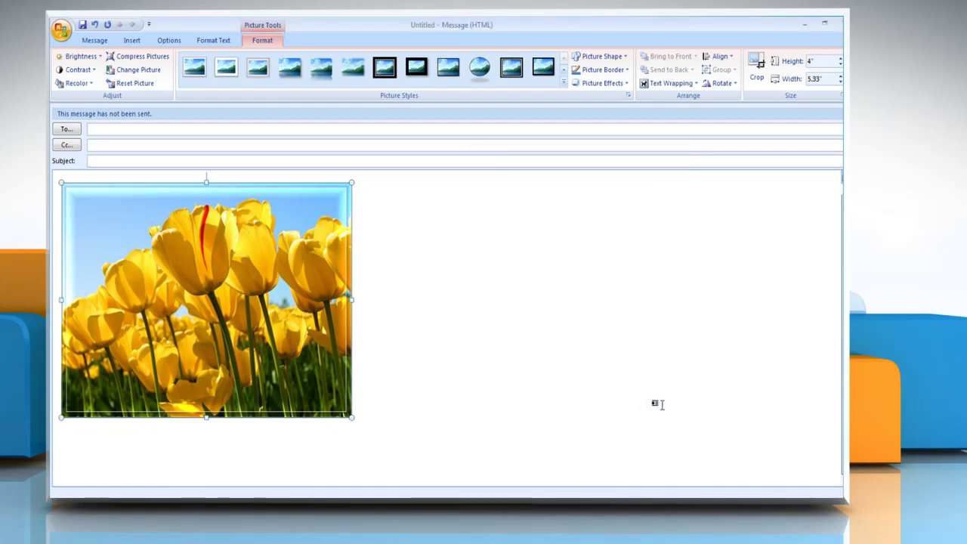
pyautogui.click(149, 86)
# Give the picture a Perspective Diagonal Upper Right shadow.
pyautogui.click(625, 84)
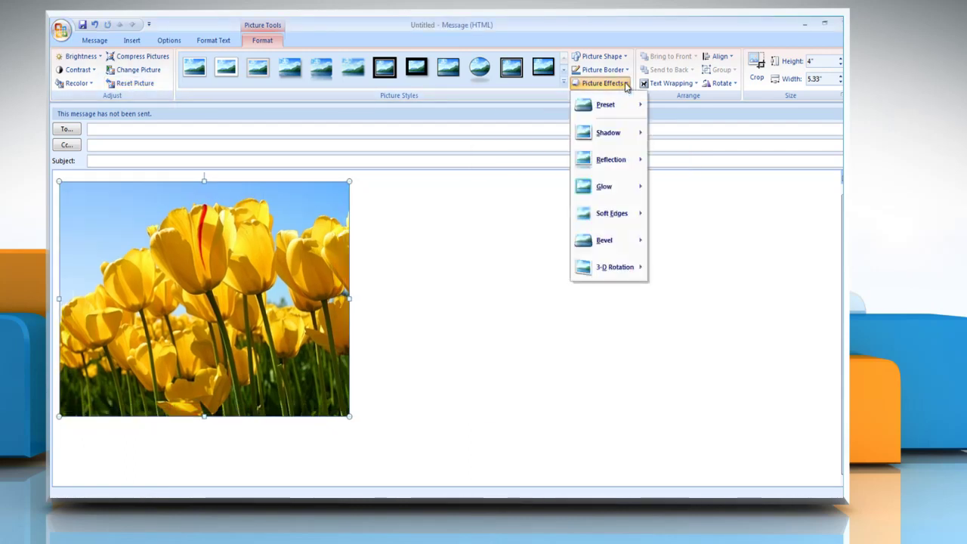
pyautogui.moveTo(615, 133)
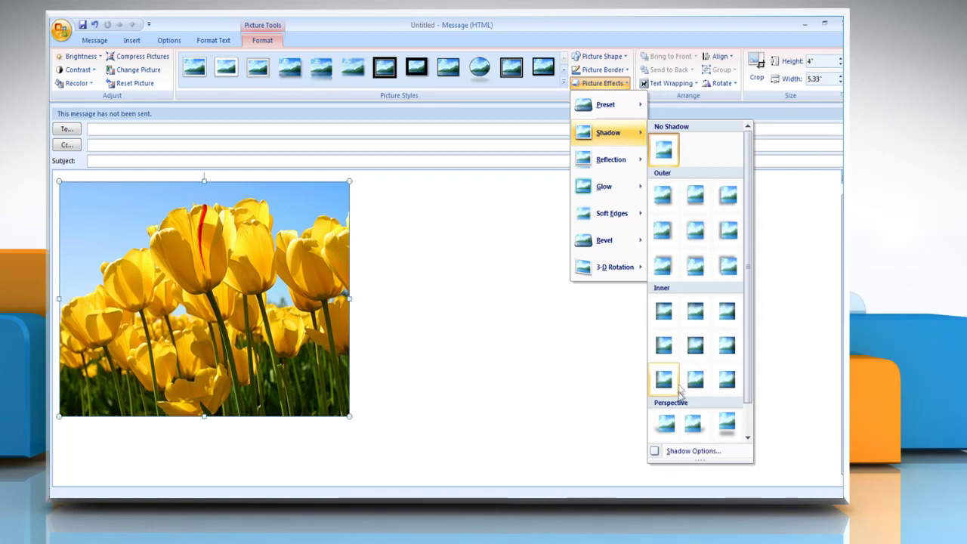
pyautogui.click(692, 424)
# In Shadow Options, switch to a perspective shadow preset cast below the picture.
pyautogui.click(617, 84)
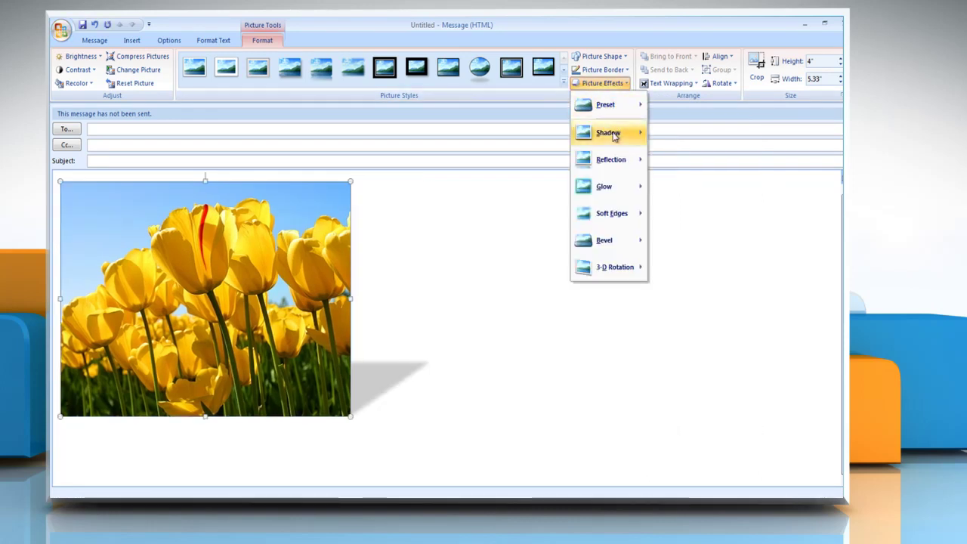
pyautogui.moveTo(610, 133)
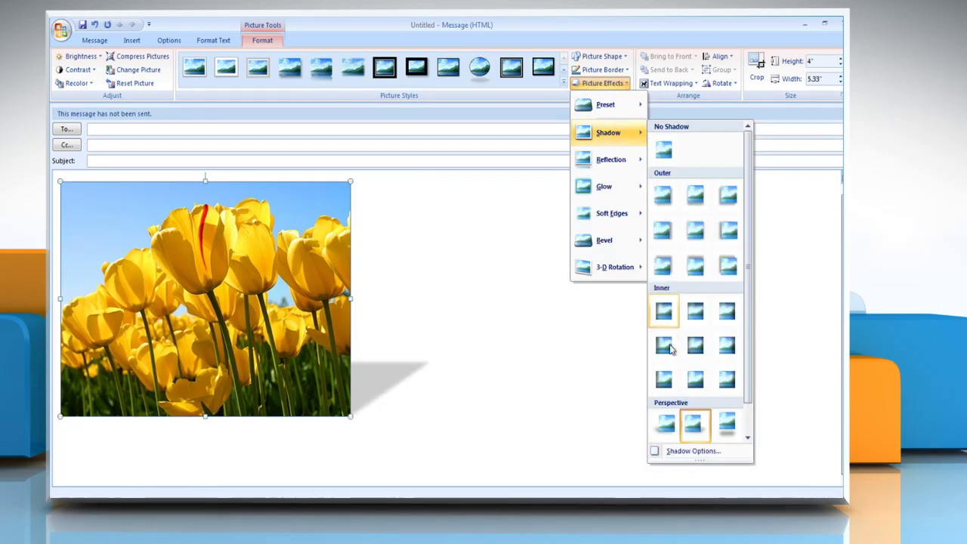
pyautogui.click(678, 452)
pyautogui.click(575, 191)
pyautogui.scroll(-2, 603, 469)
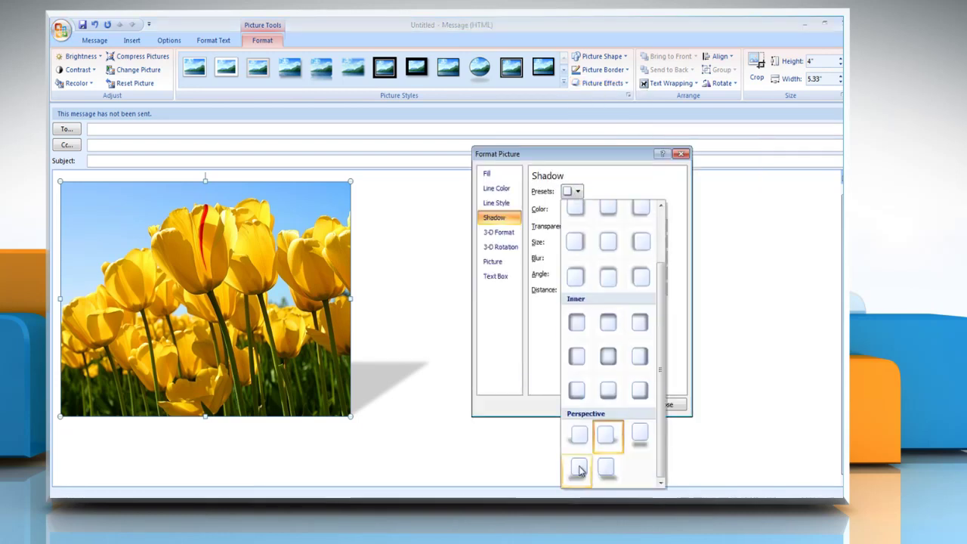
pyautogui.click(579, 470)
pyautogui.click(670, 403)
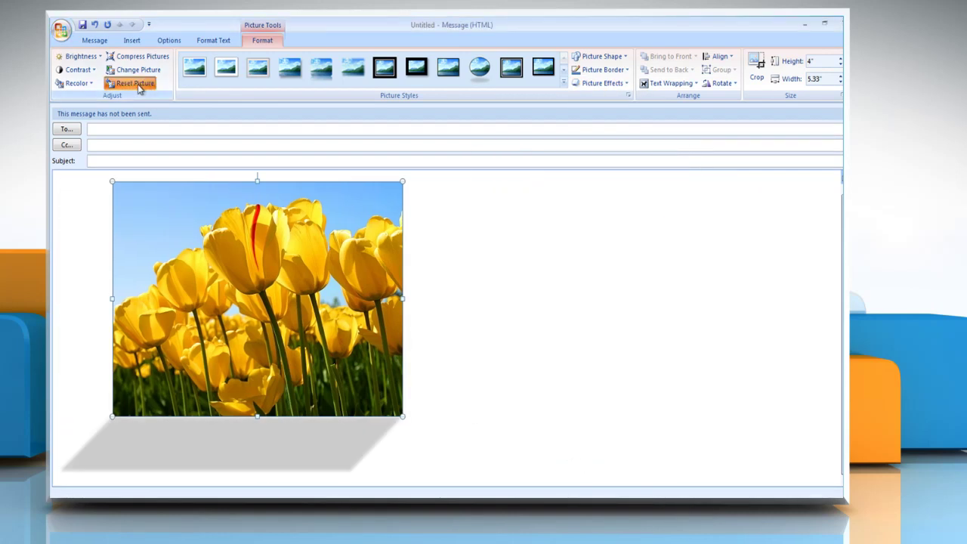
# Clear the shadow, try a Half Reflection with 4 pt offset, then reset the picture.
pyautogui.click(136, 84)
pyautogui.click(625, 84)
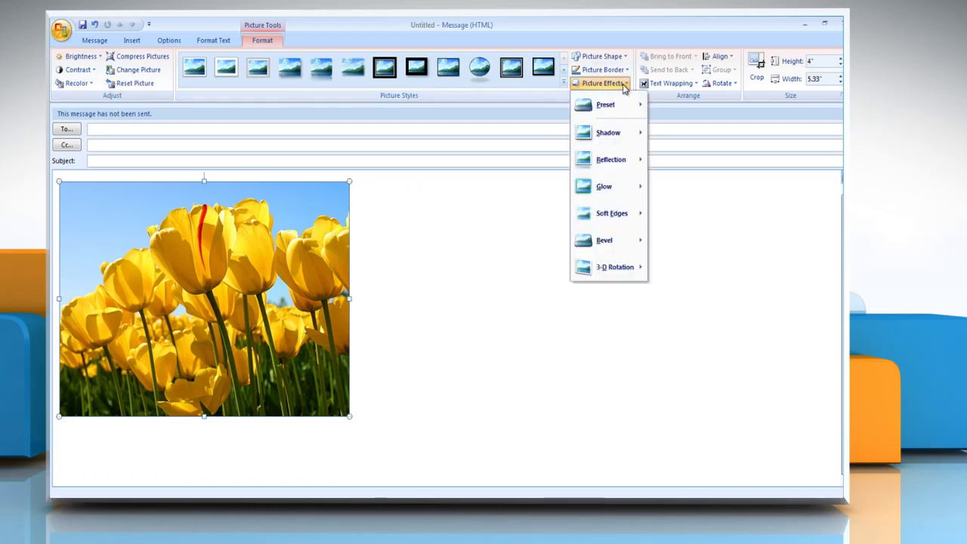
pyautogui.moveTo(618, 164)
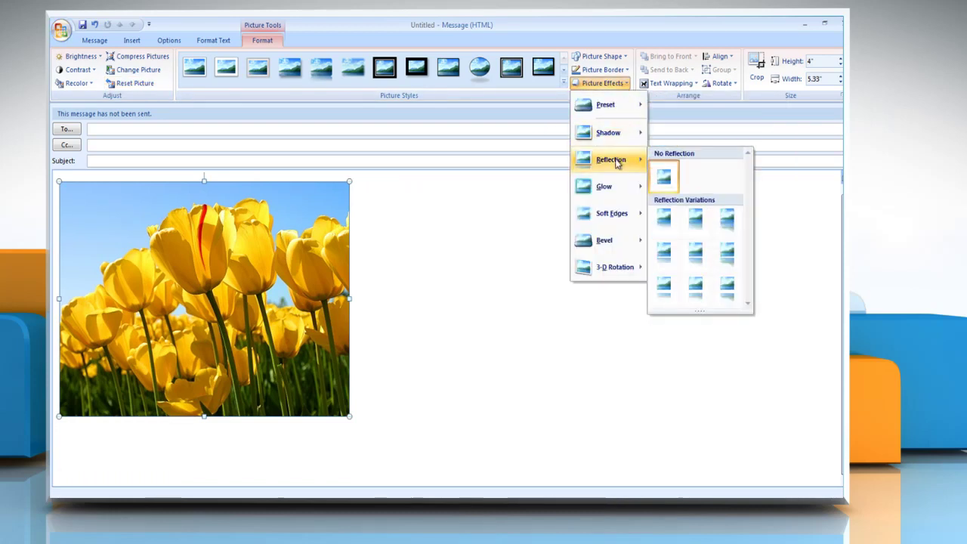
pyautogui.click(693, 257)
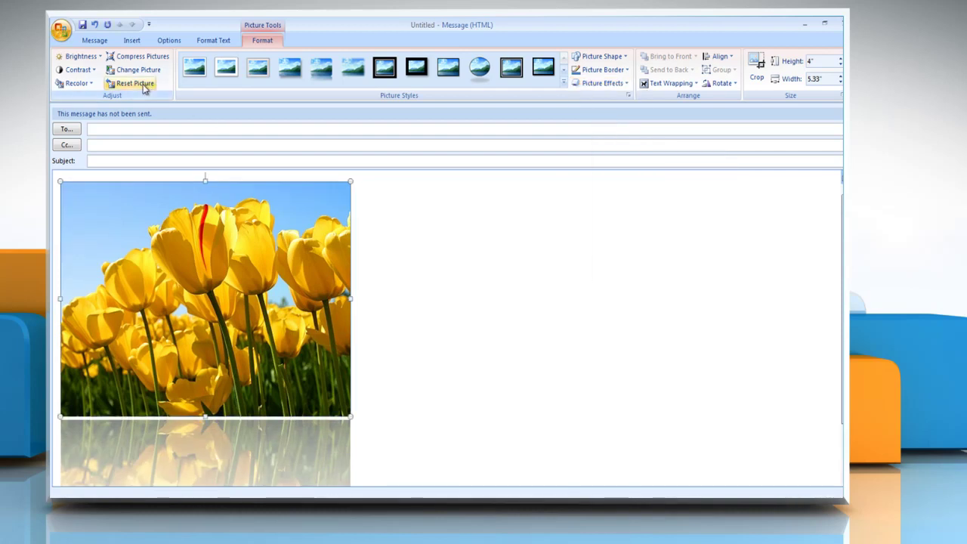
pyautogui.click(133, 83)
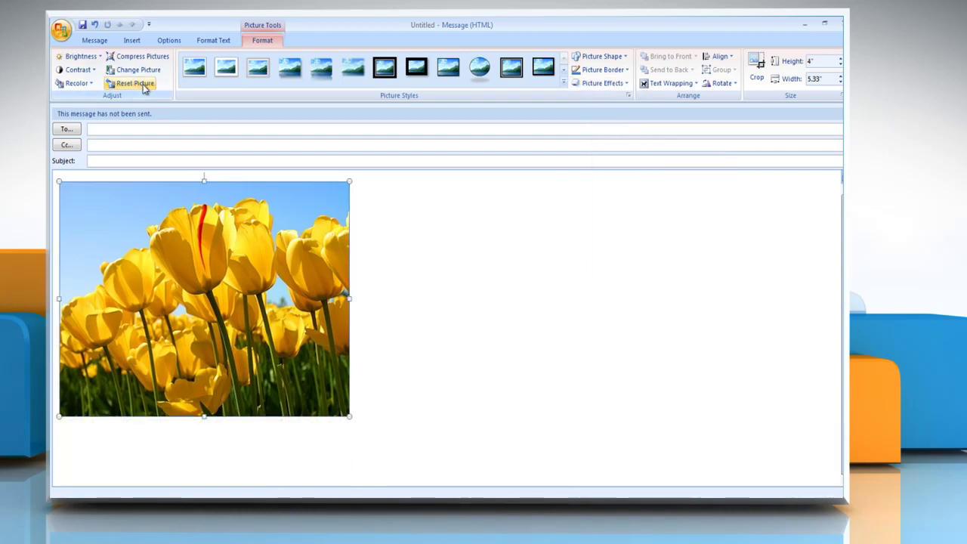
# Give the picture a pink 18 pt glow, then change the glow colour to dark grey.
pyautogui.click(602, 83)
pyautogui.moveTo(603, 189)
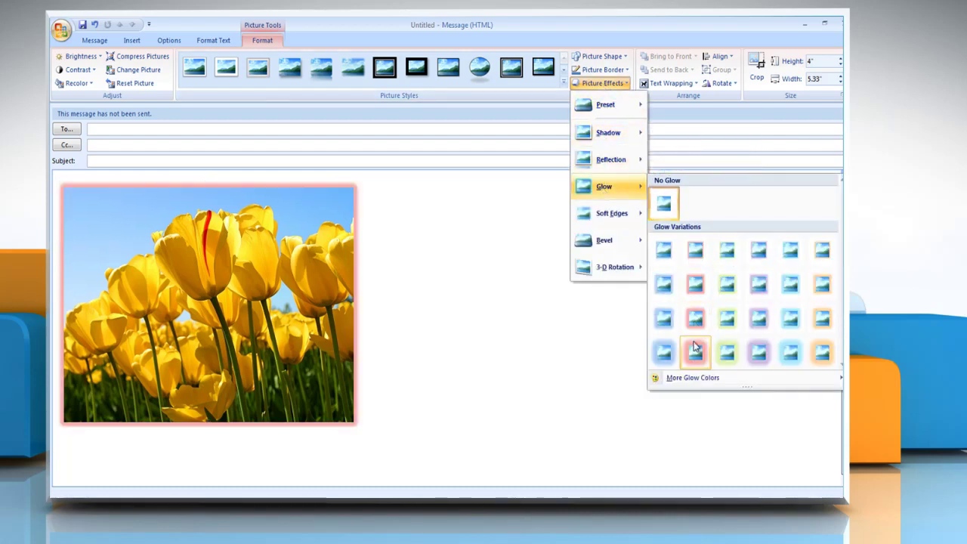
pyautogui.click(696, 350)
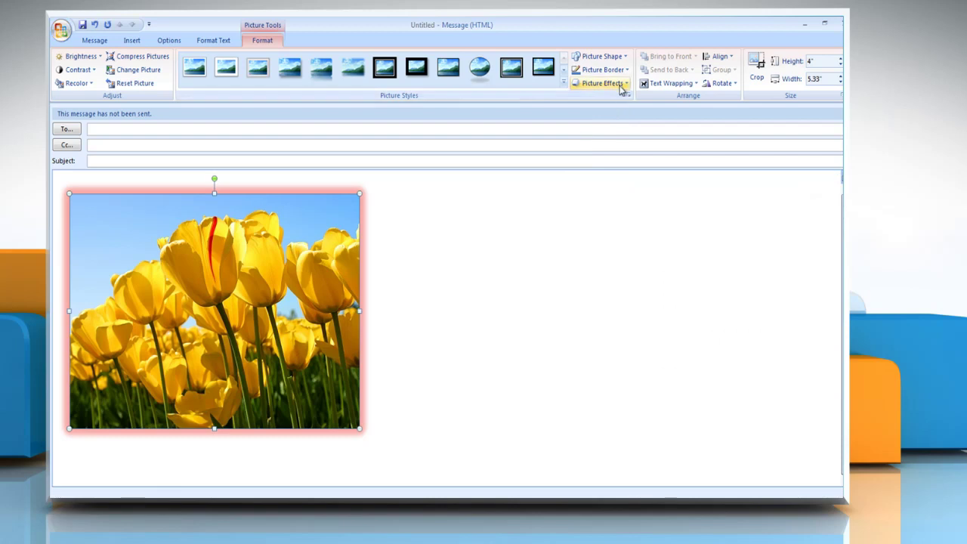
pyautogui.click(618, 84)
pyautogui.moveTo(617, 191)
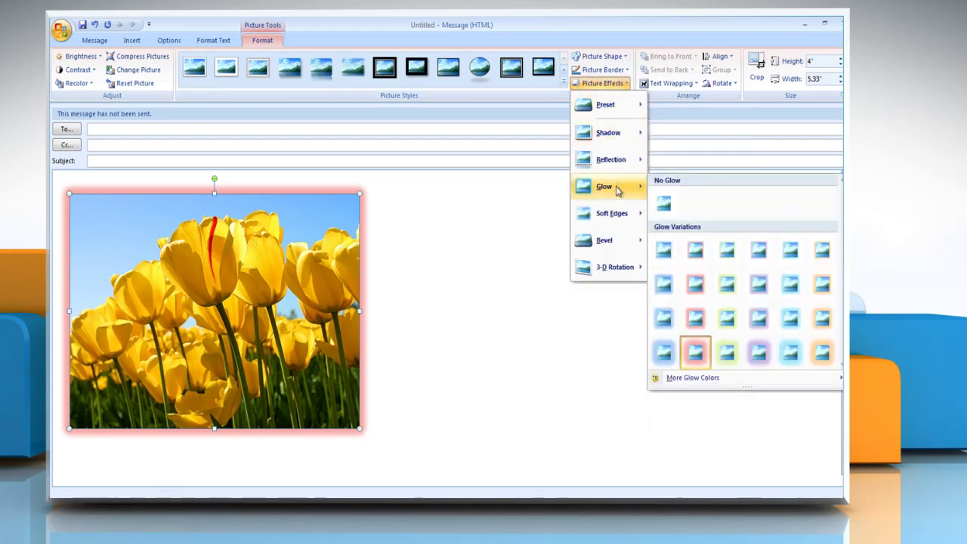
pyautogui.moveTo(695, 384)
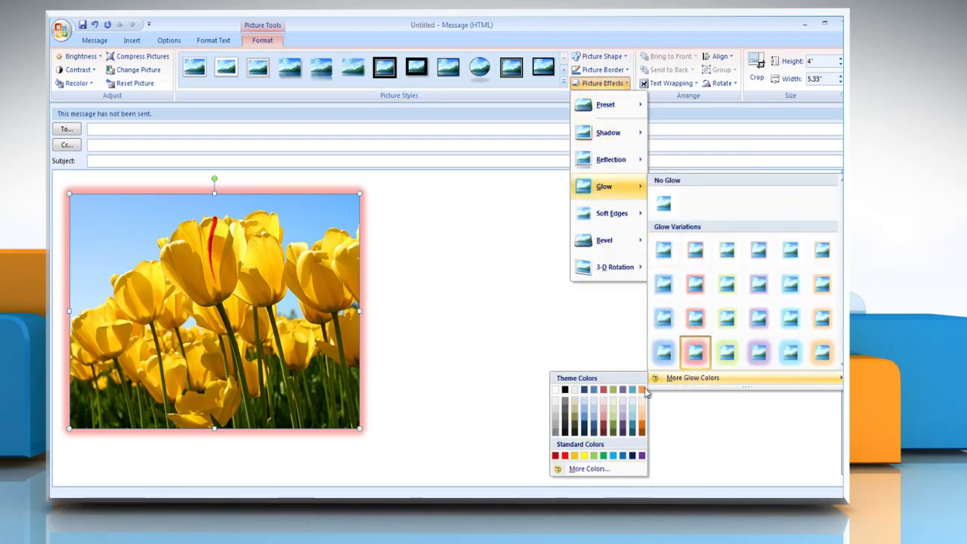
pyautogui.click(584, 428)
# Set the glow to a custom green colour (RGB 24, 230, 93).
pyautogui.click(616, 85)
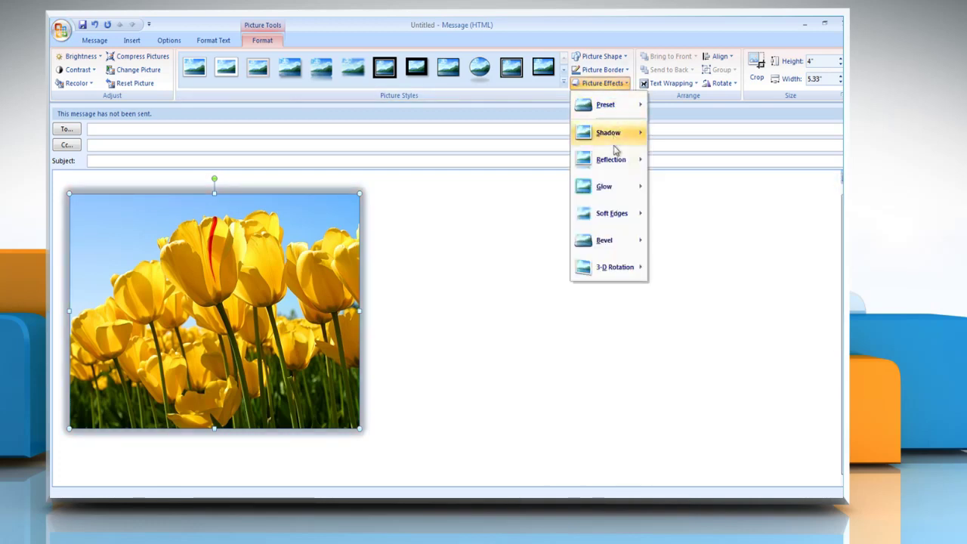
pyautogui.moveTo(613, 188)
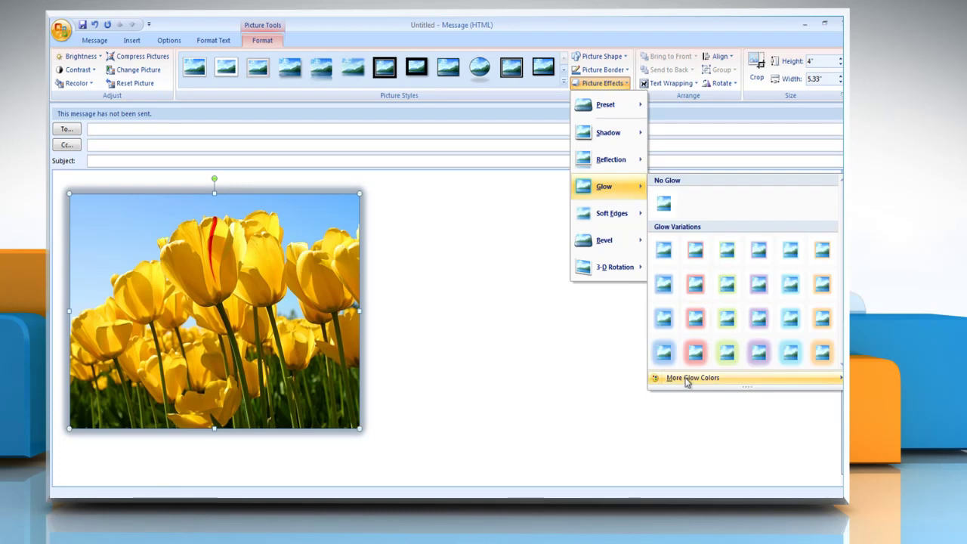
pyautogui.moveTo(688, 383)
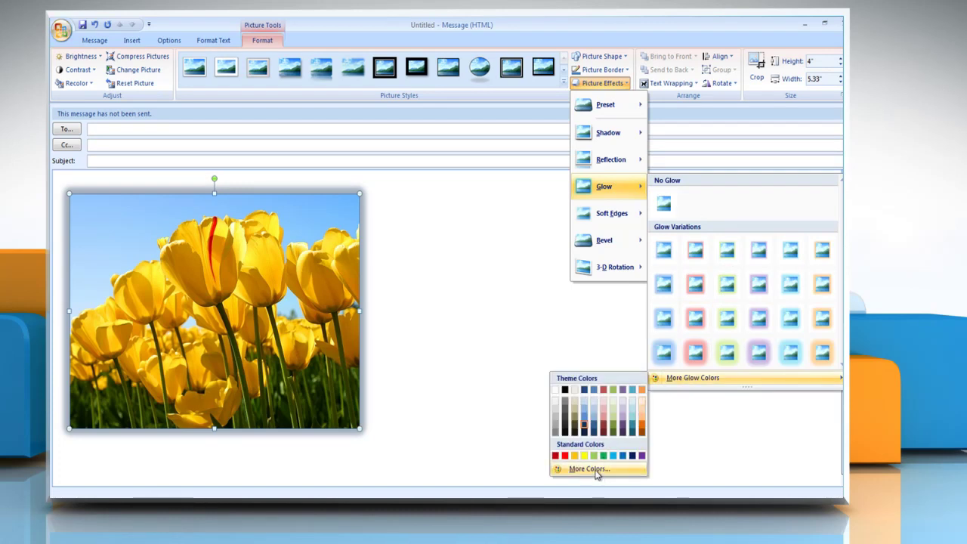
pyautogui.click(589, 469)
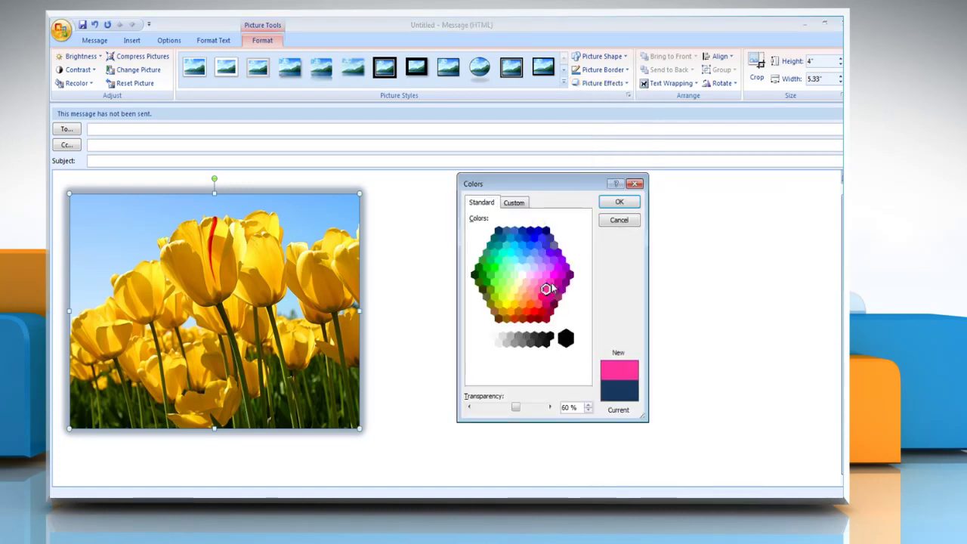
pyautogui.click(515, 204)
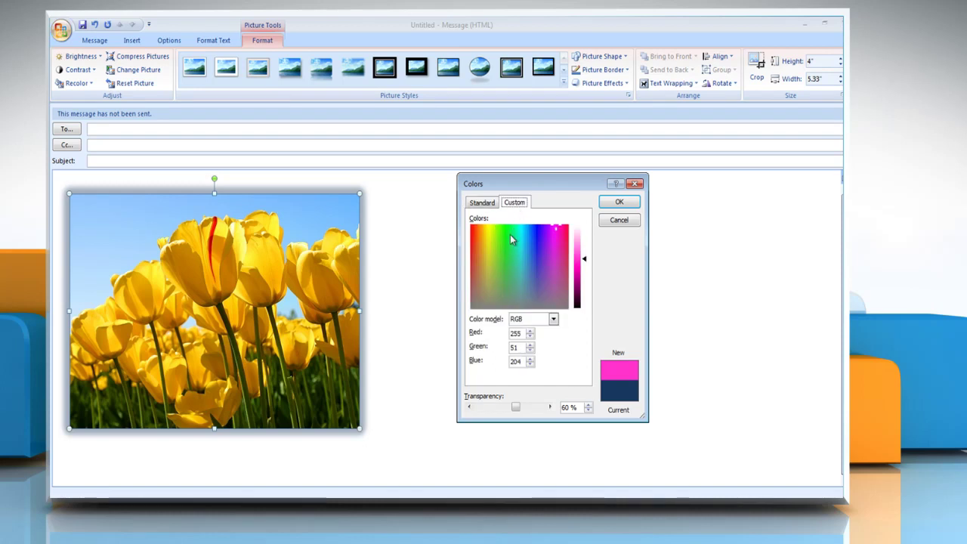
pyautogui.click(508, 239)
pyautogui.click(619, 202)
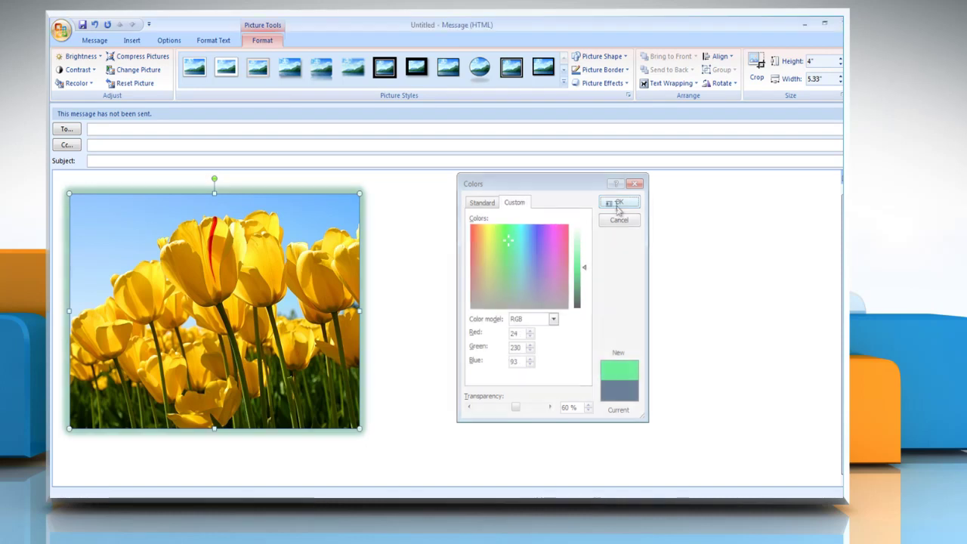
# Remove the glow, apply 25 Point soft edges, then reset the picture.
pyautogui.click(132, 84)
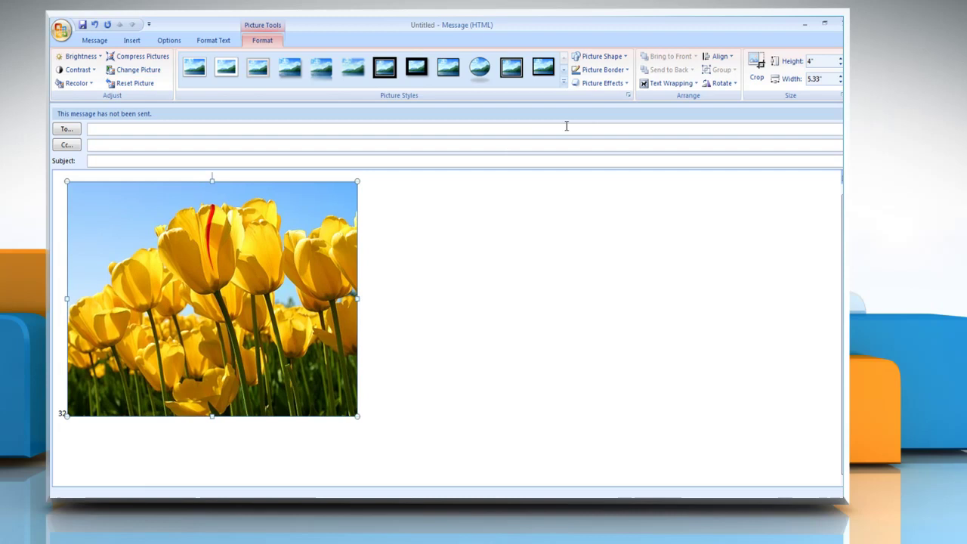
pyautogui.click(624, 86)
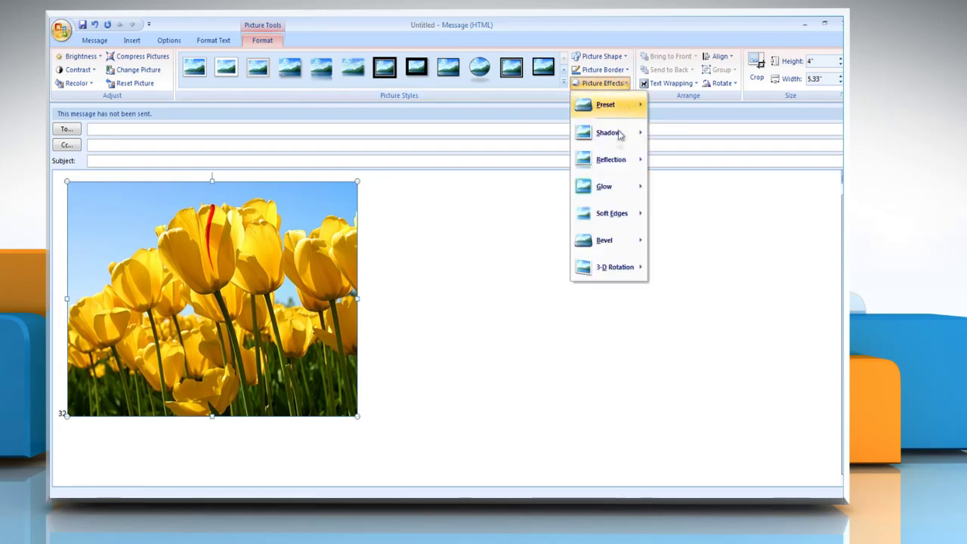
pyautogui.moveTo(614, 213)
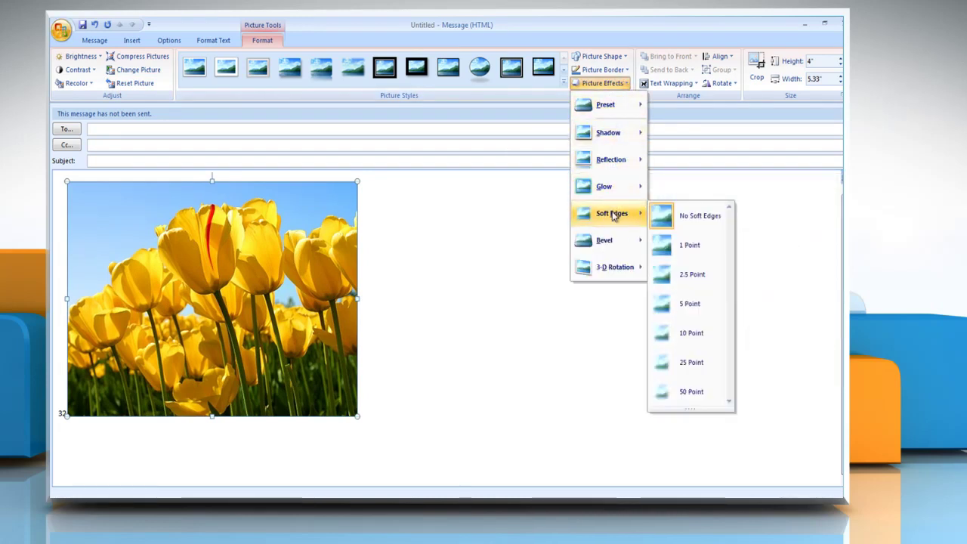
pyautogui.click(688, 363)
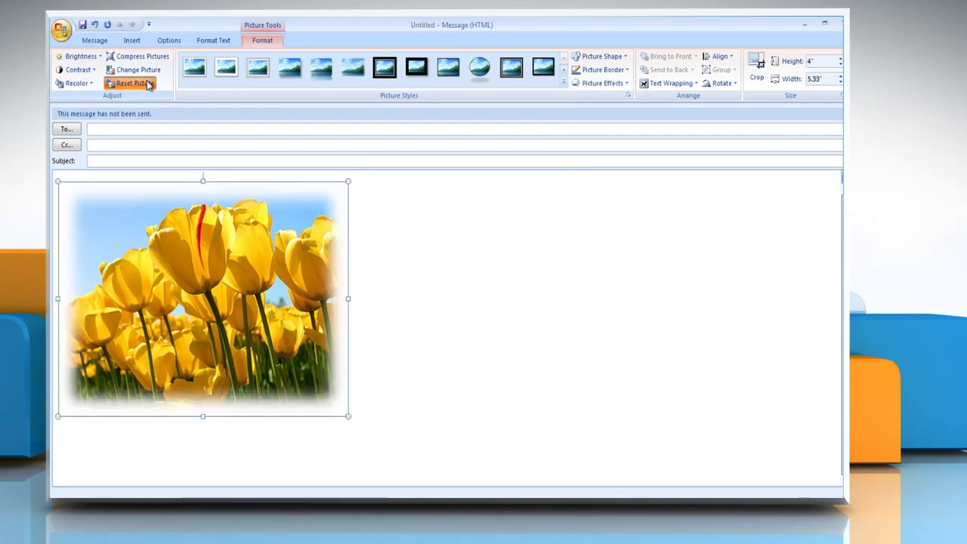
pyautogui.click(149, 85)
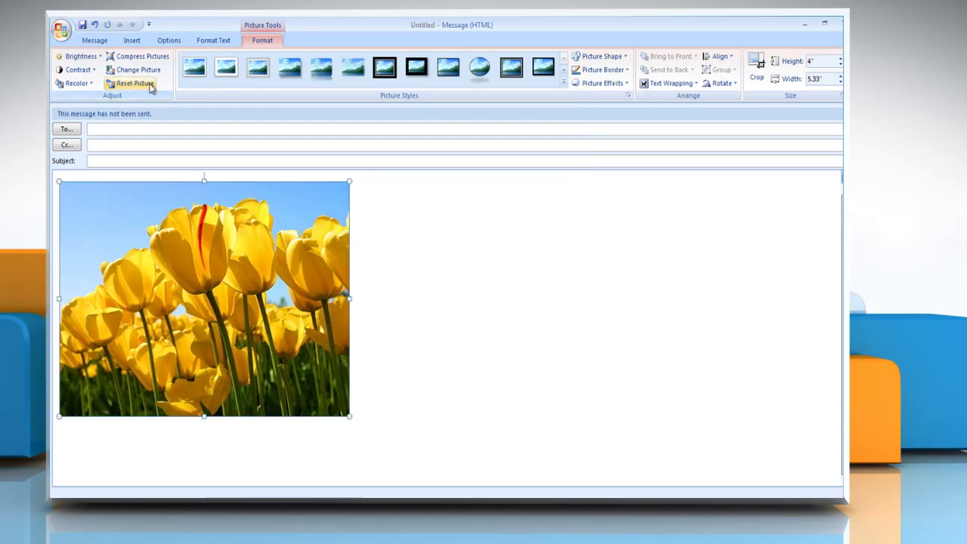
# Apply a bevel effect to the tulip picture.
pyautogui.click(619, 84)
pyautogui.moveTo(611, 243)
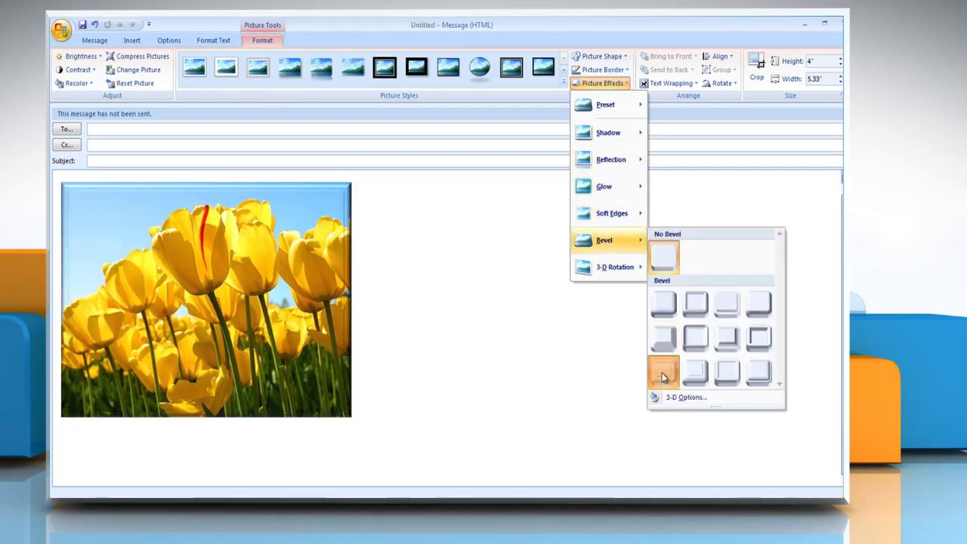
pyautogui.click(664, 372)
# Light the bevel with Sunset lighting in 3-D Options, then reset the picture.
pyautogui.click(602, 83)
pyautogui.moveTo(610, 241)
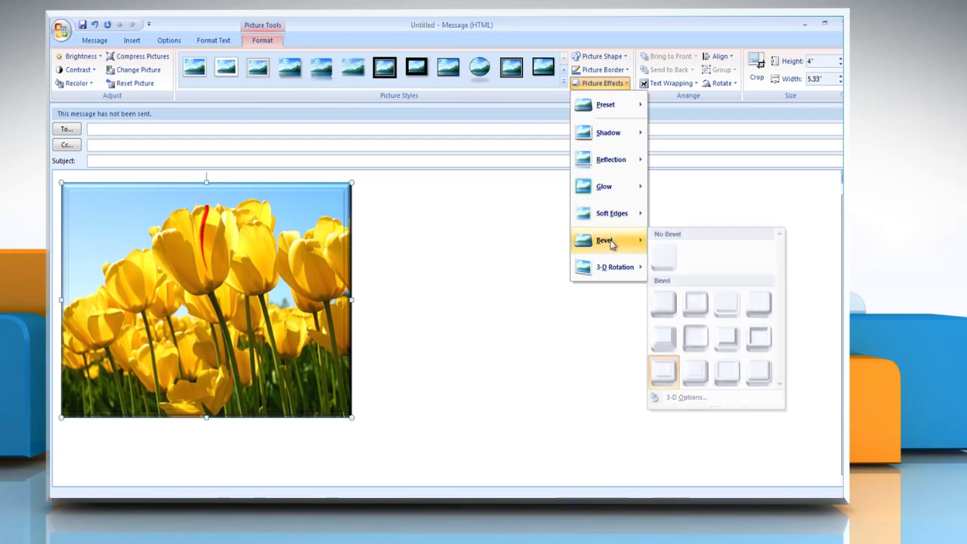
pyautogui.click(675, 398)
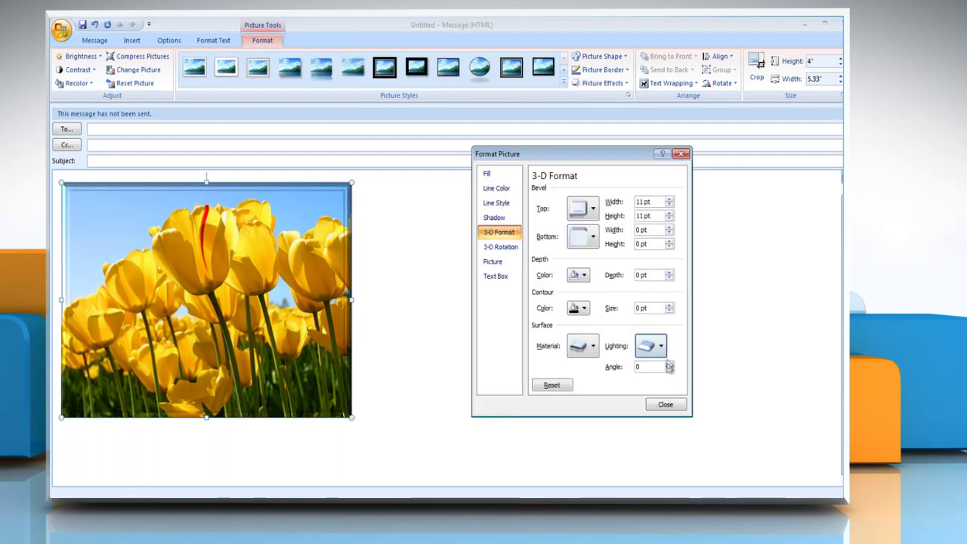
pyautogui.click(661, 347)
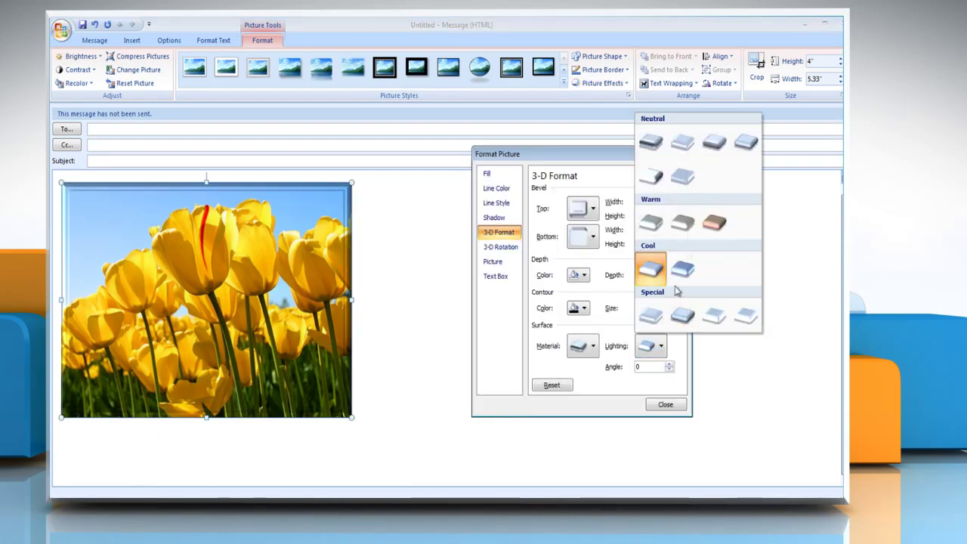
pyautogui.click(717, 225)
pyautogui.click(664, 404)
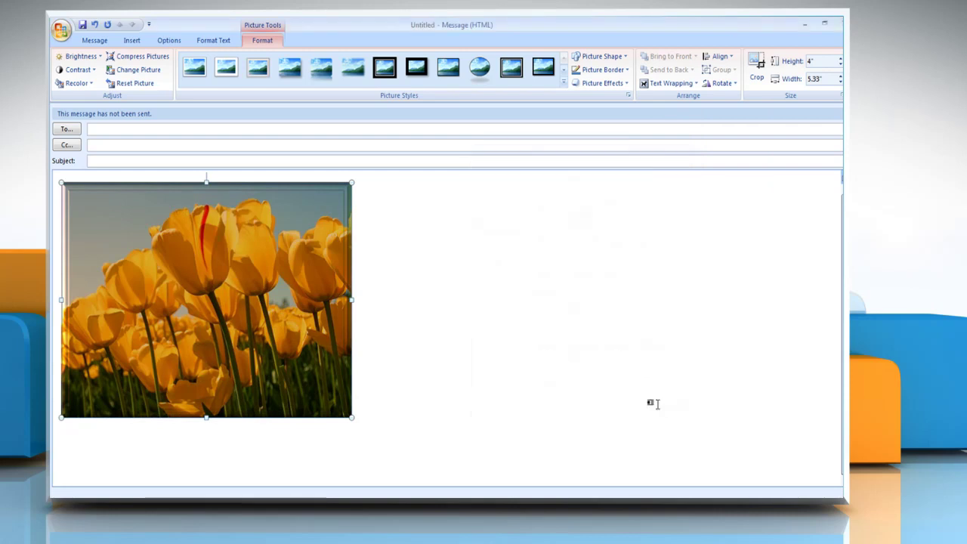
pyautogui.click(137, 84)
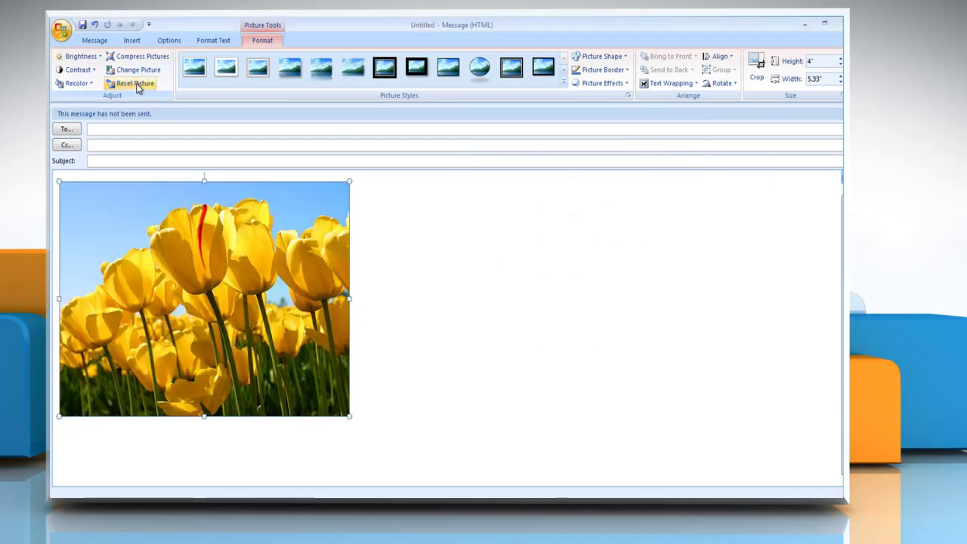
# Give the tulip picture a Perspective 3-D rotation preset.
pyautogui.click(597, 84)
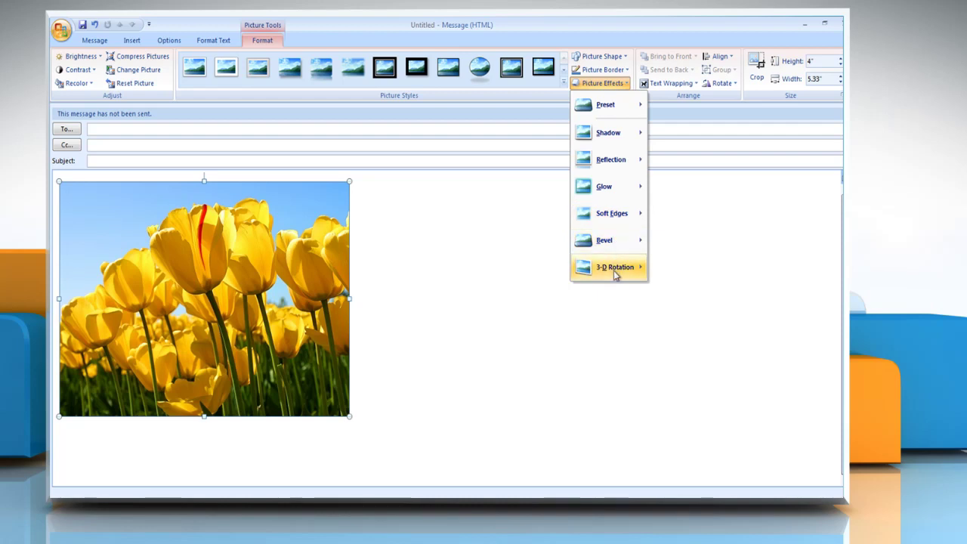
pyautogui.moveTo(615, 275)
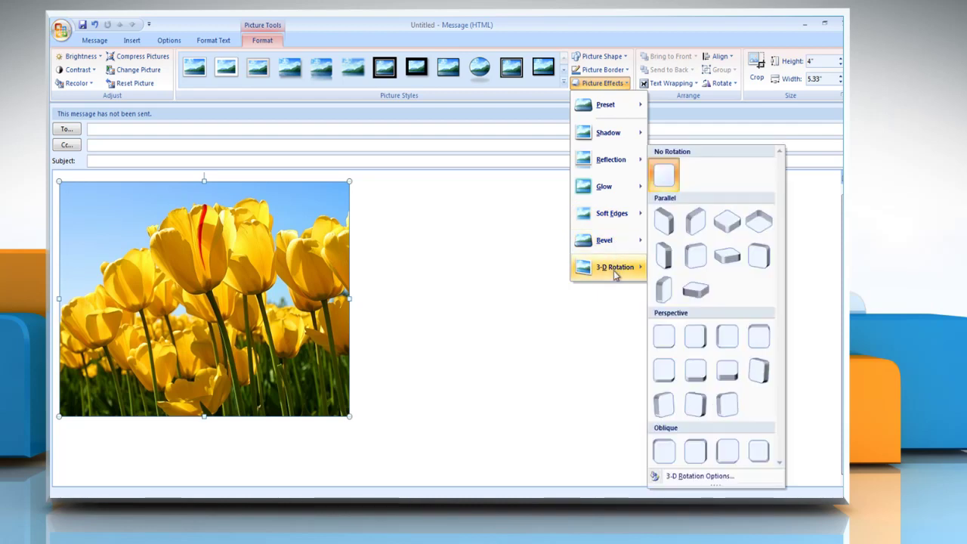
pyautogui.click(665, 407)
# In 3-D Rotation Options, set Perspective to 90 and Distance from ground to 10.
pyautogui.click(612, 84)
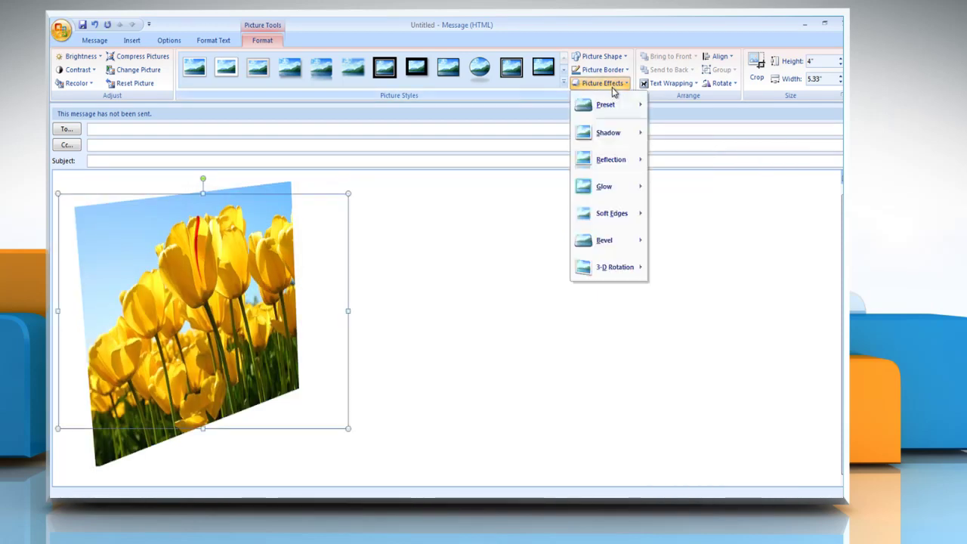
pyautogui.moveTo(618, 272)
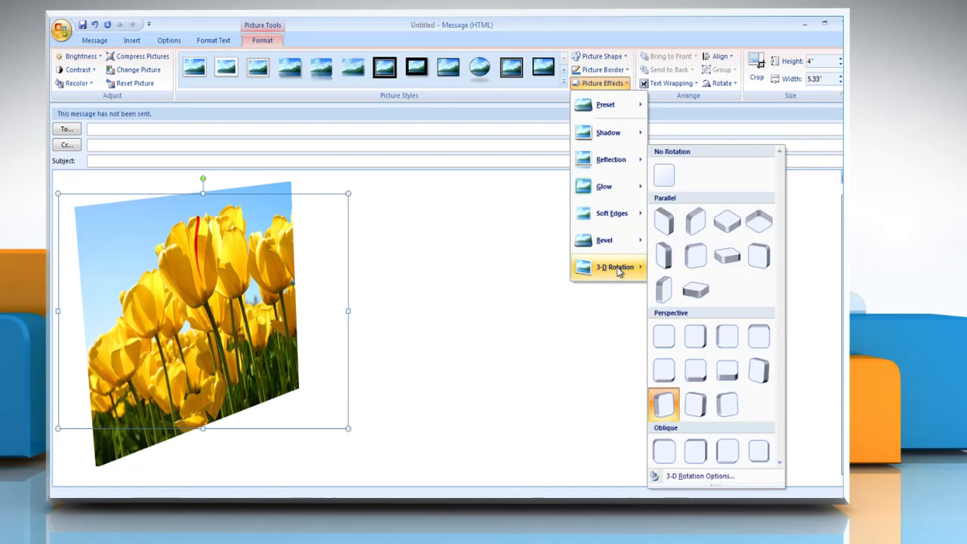
pyautogui.click(675, 476)
pyautogui.click(594, 284)
pyautogui.write('90')
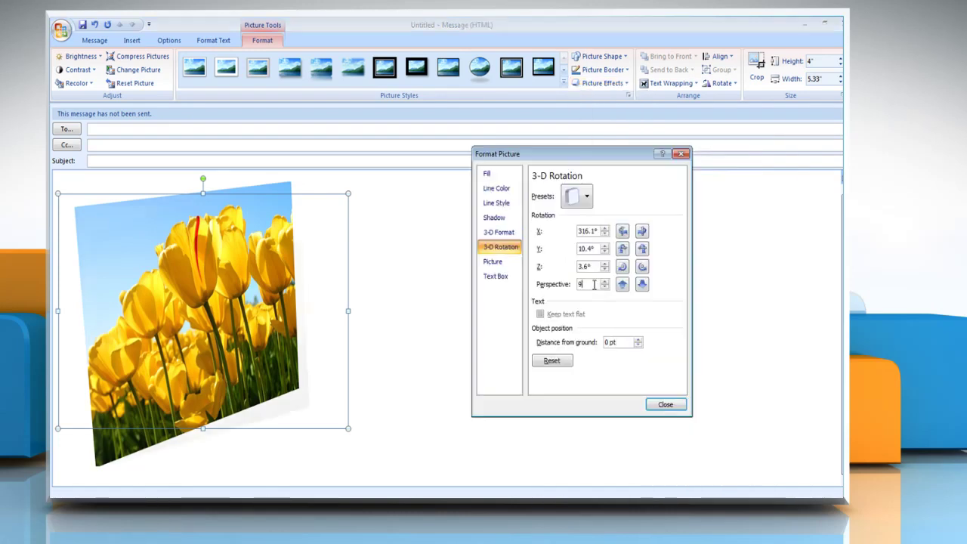
pyautogui.doubleClick(609, 342)
pyautogui.write('10')
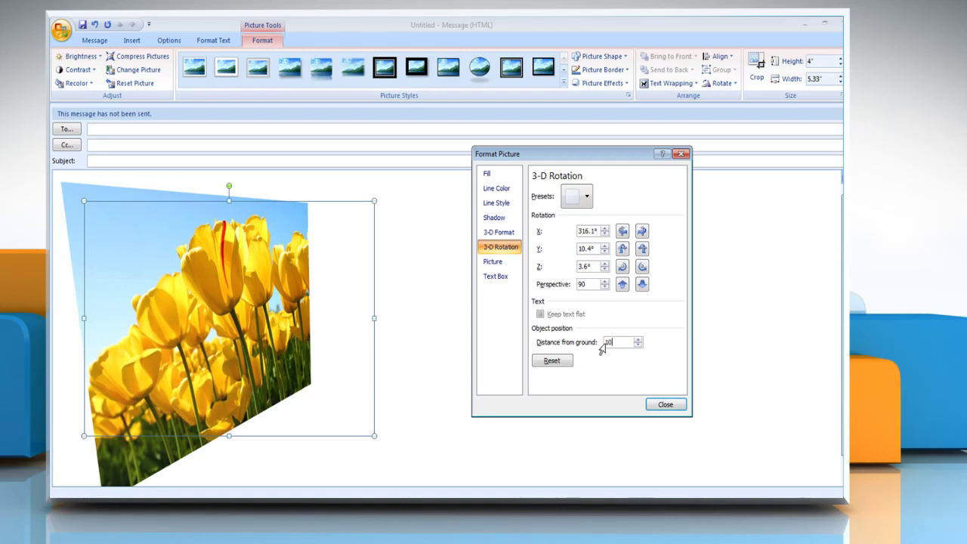